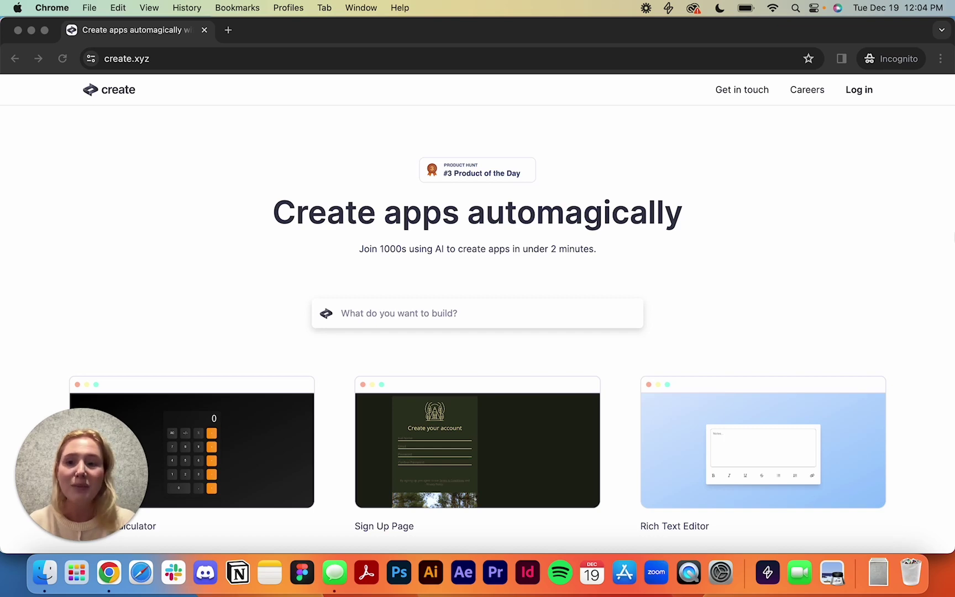
Switch to the Chrome window with the blank app-builder project and rename the project "Vision Tutorial 1".
key("ctrl+Up")
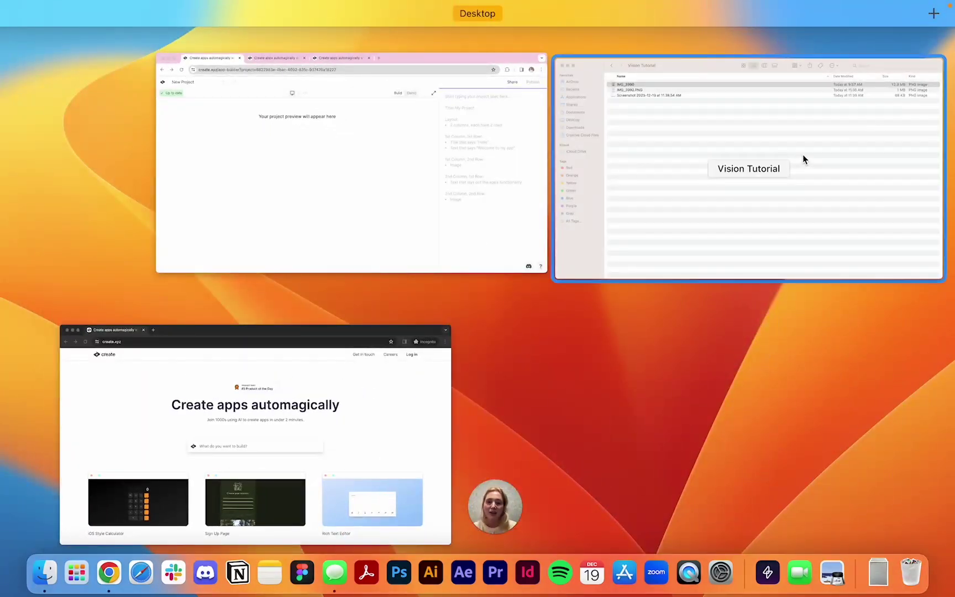
left_click(449, 163)
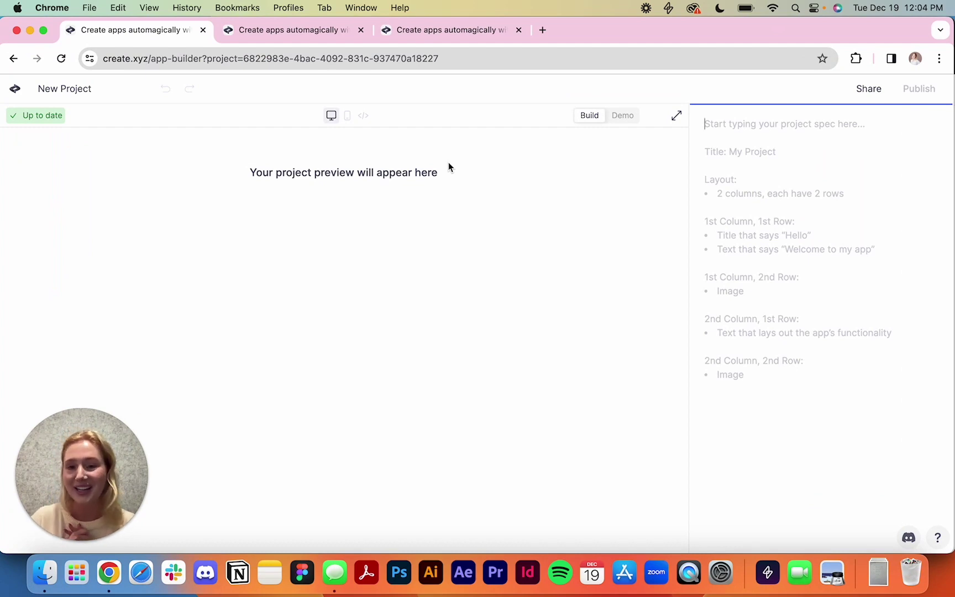
left_click(73, 89)
type("Vision ")
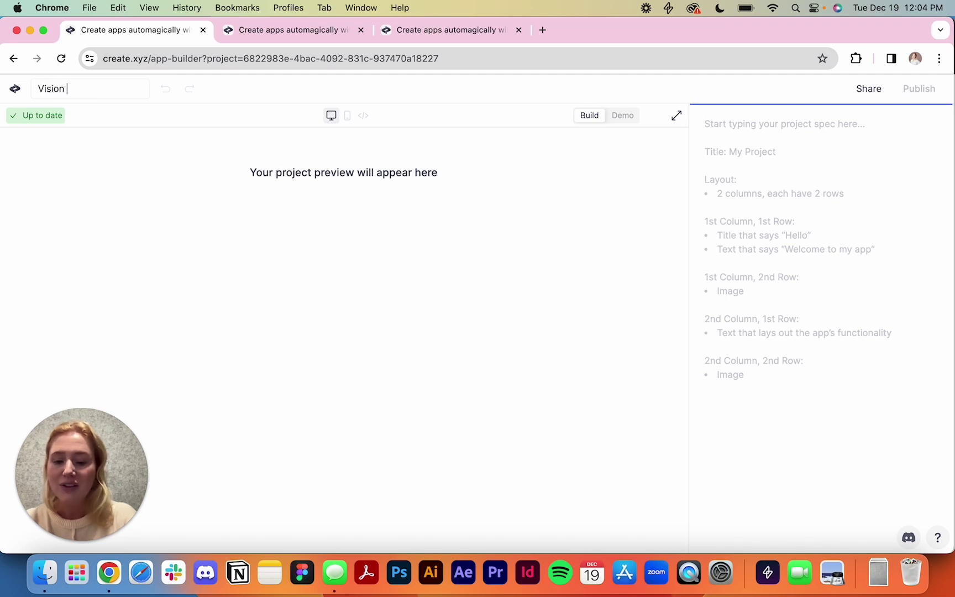
type("Tutor")
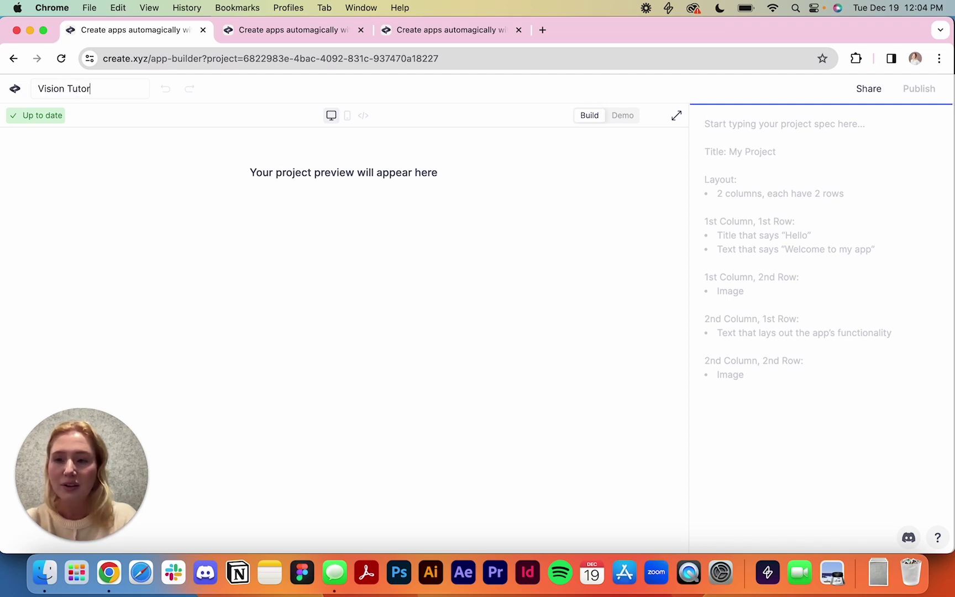
type("ial 1")
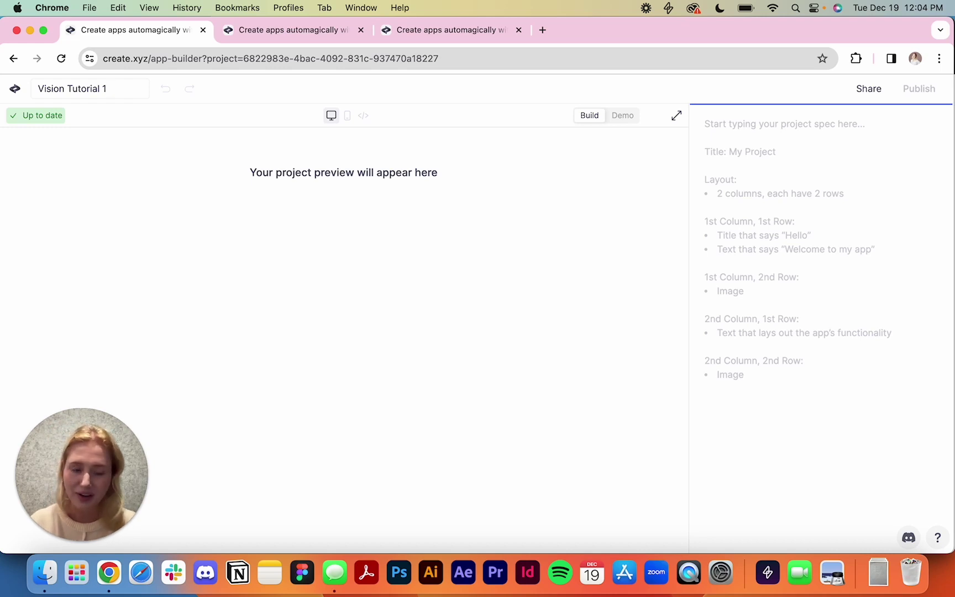
left_click(711, 165)
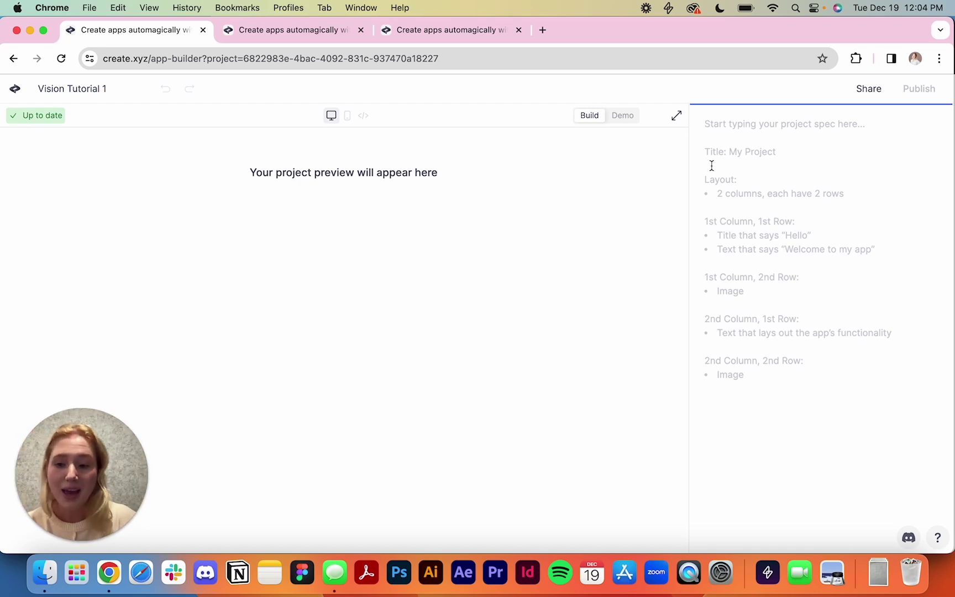
Switch to Finder, then preview and copy the IMG_3990 sketch in the Vision Tutorial folder.
key("ctrl+Up")
left_click(670, 157)
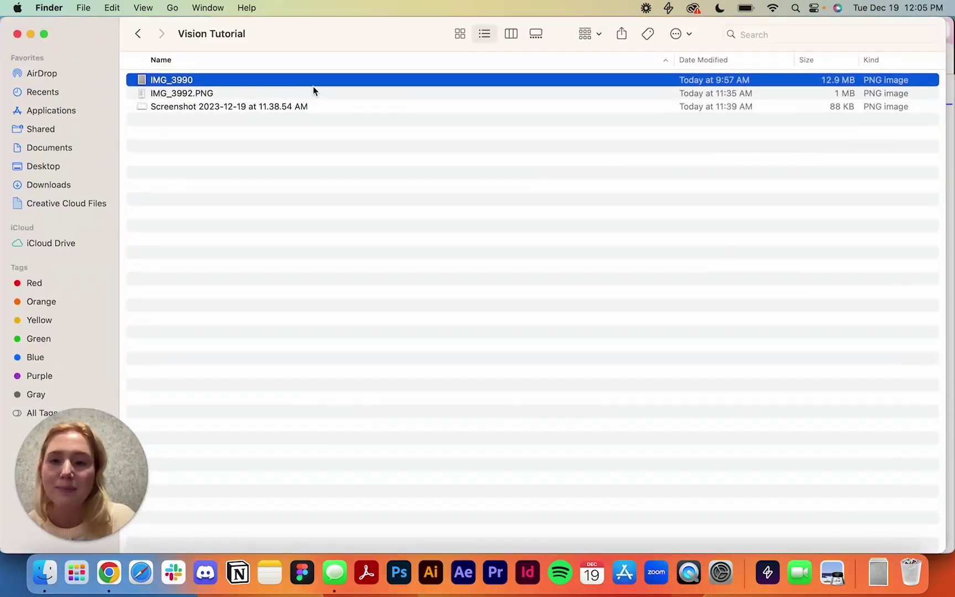
key("space")
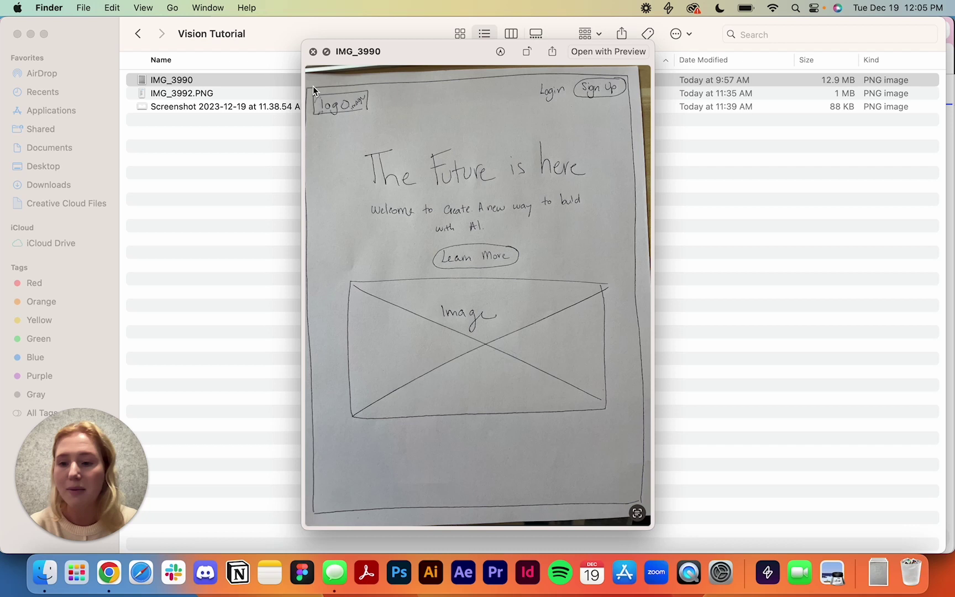
key("space")
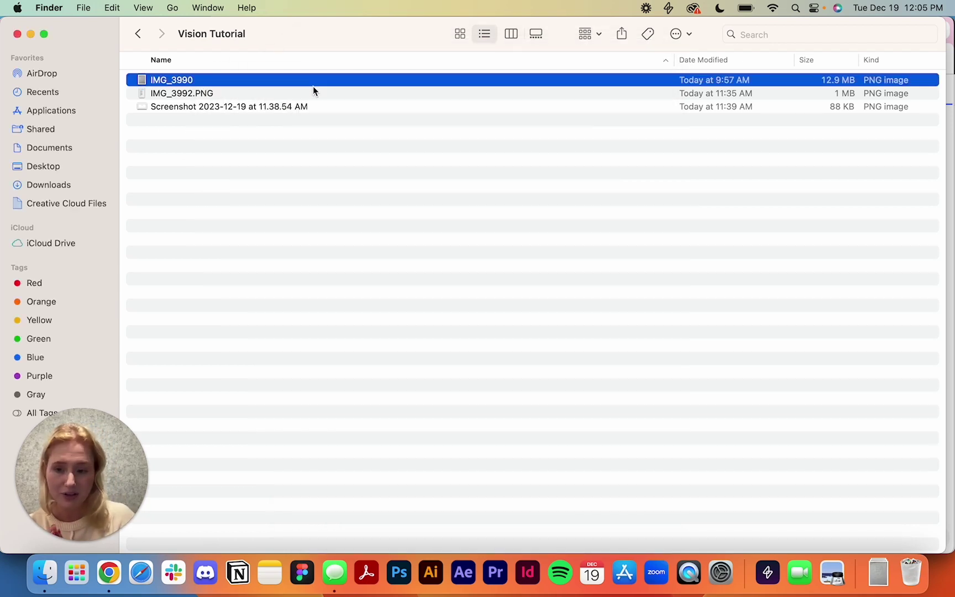
Return to the Vision Tutorial 1 project in Chrome, enter "Can you create this?" as its spec and paste the copied sketch below.
key("ctrl+Up")
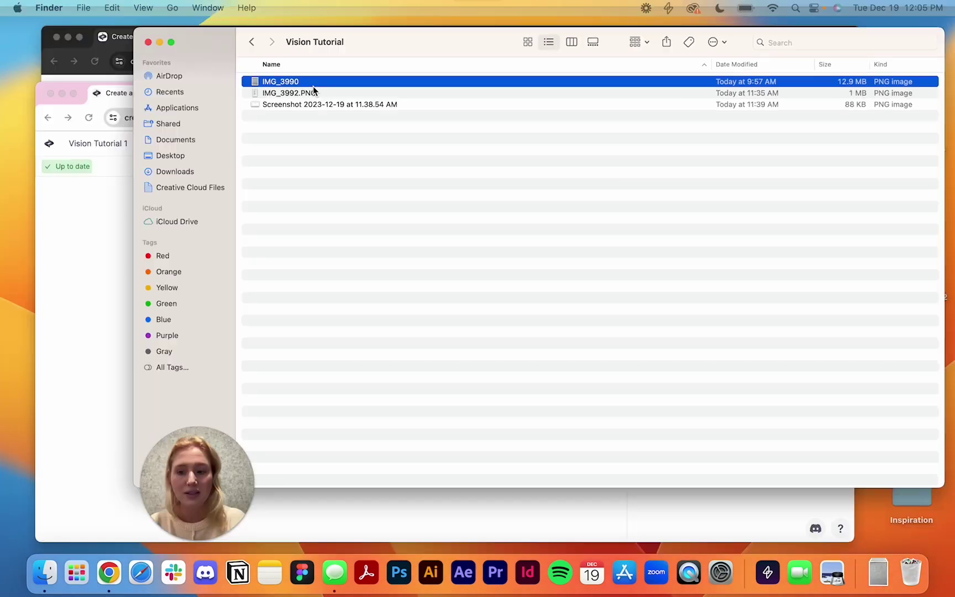
left_click(352, 367)
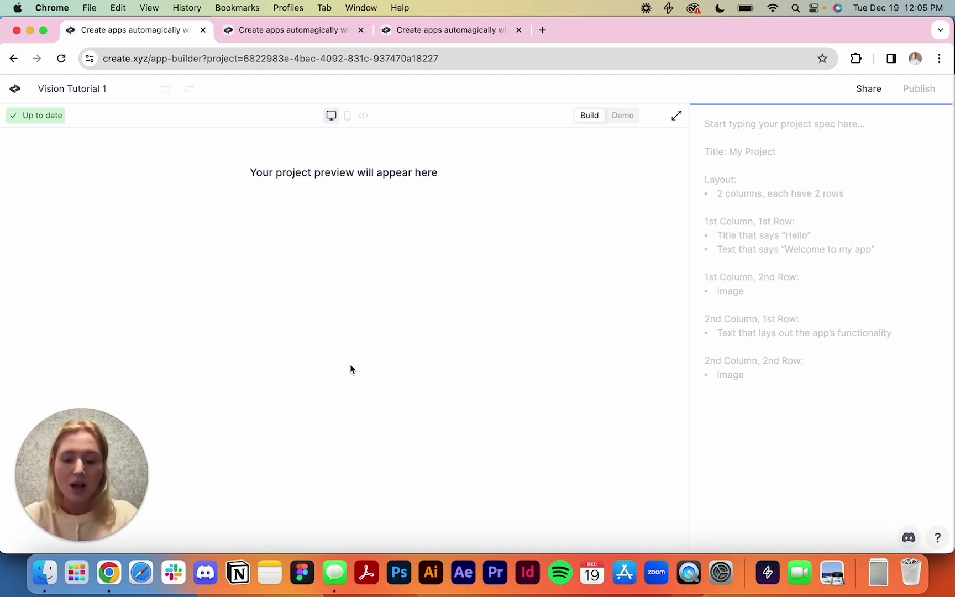
type("Can you")
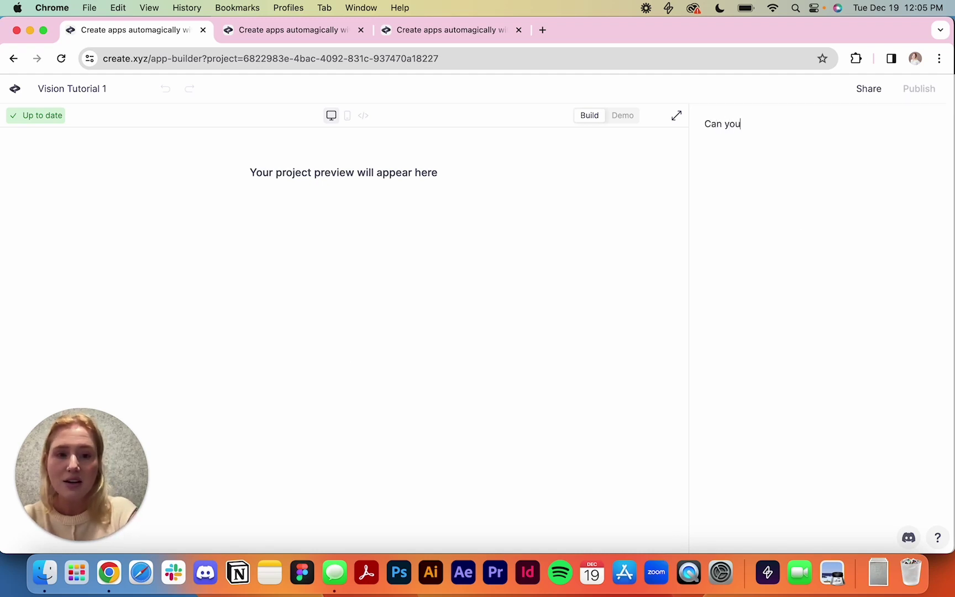
type(" create")
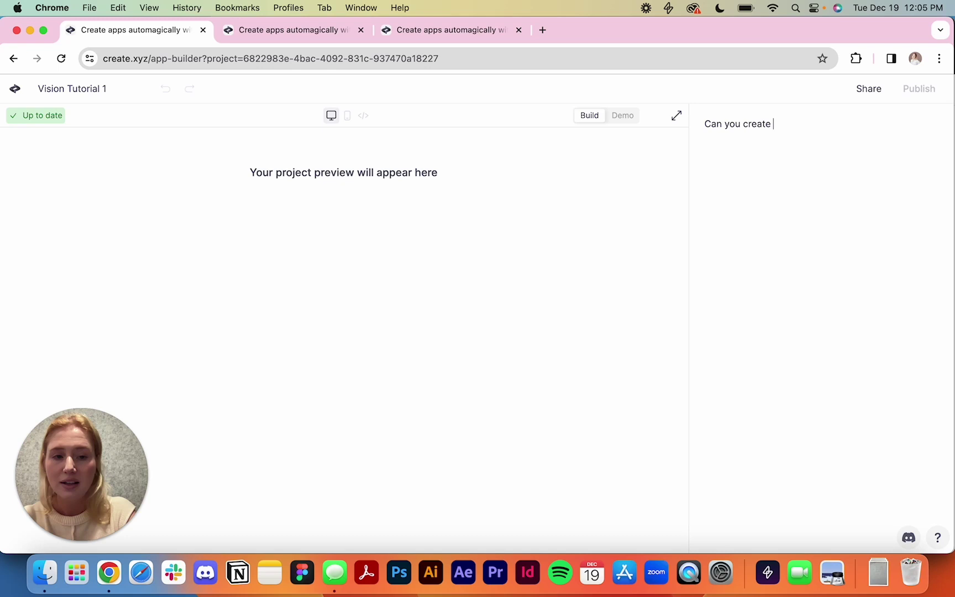
type("tthis?")
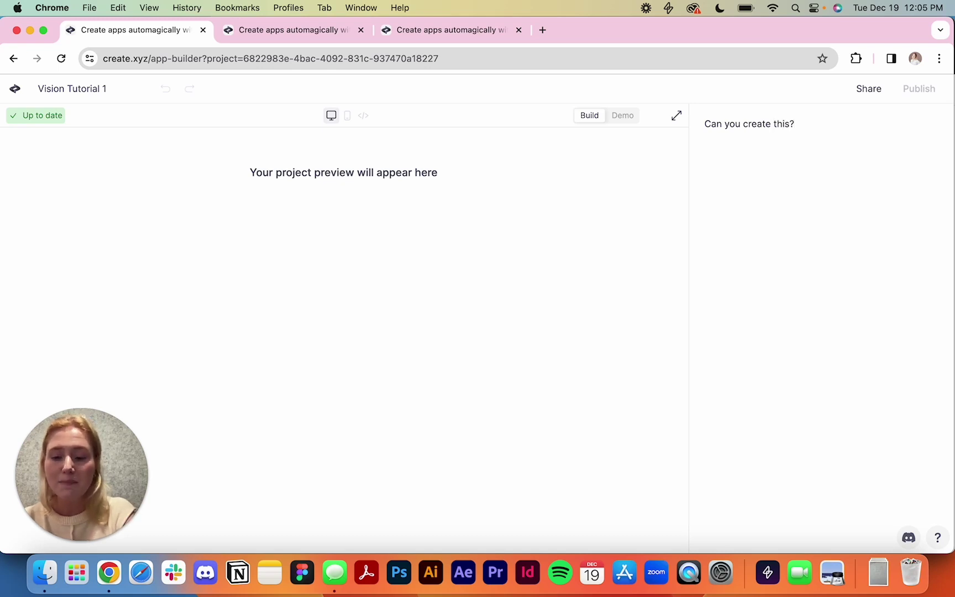
key("Return")
key("super+v")
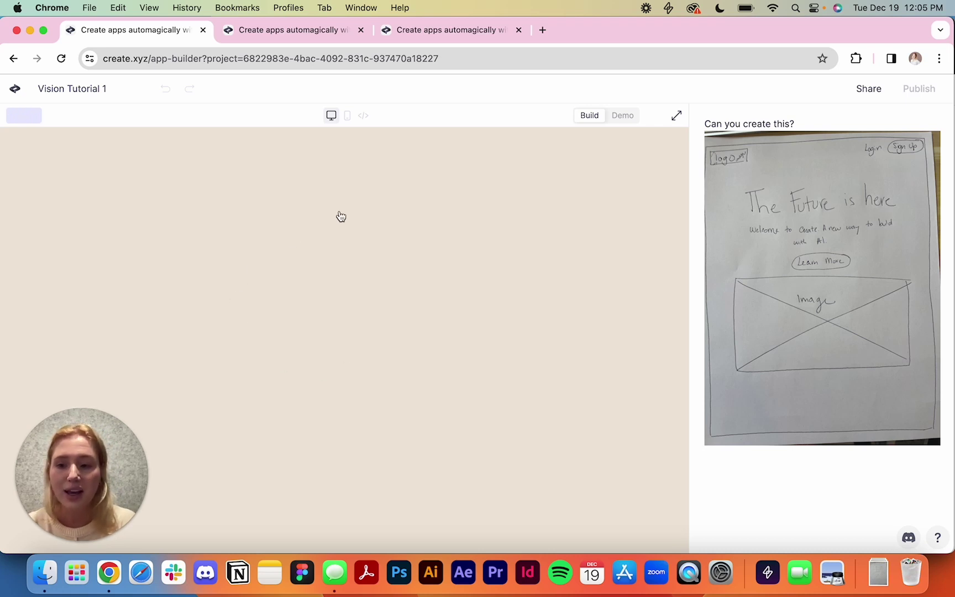
Check the generated page in mobile, code, desktop and Demo views, ending in Build mode.
left_click(346, 117)
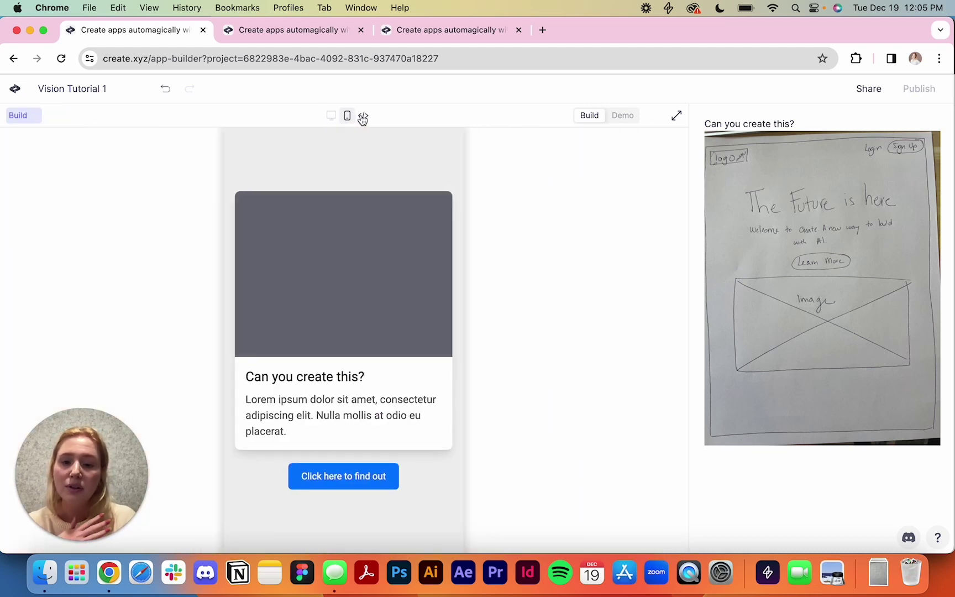
left_click(362, 116)
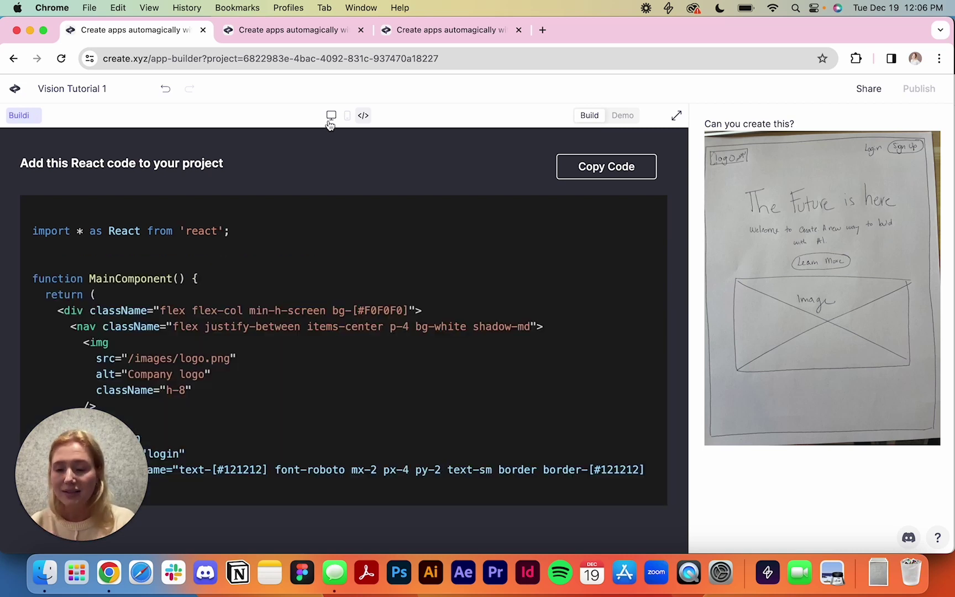
left_click(329, 118)
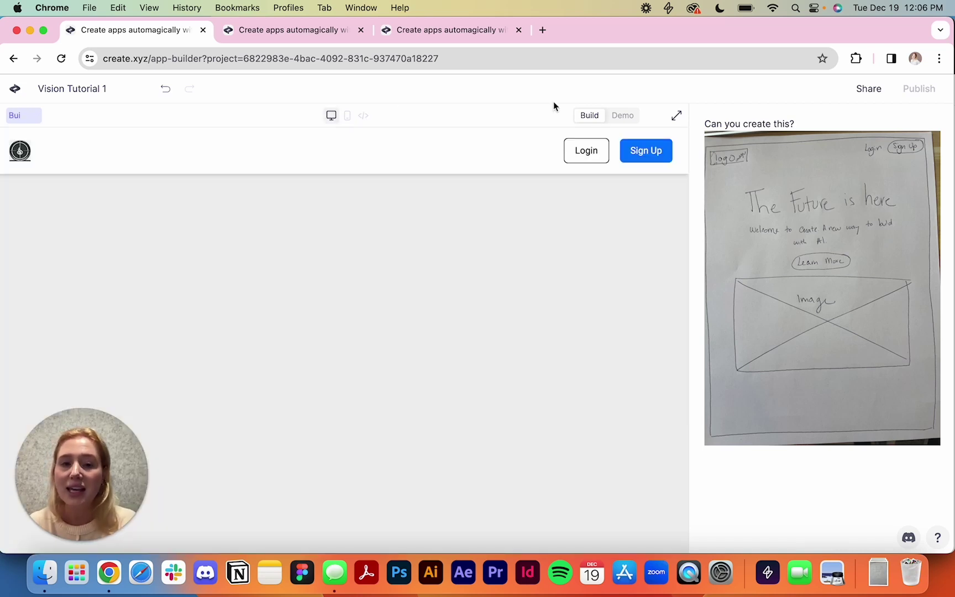
left_click(621, 117)
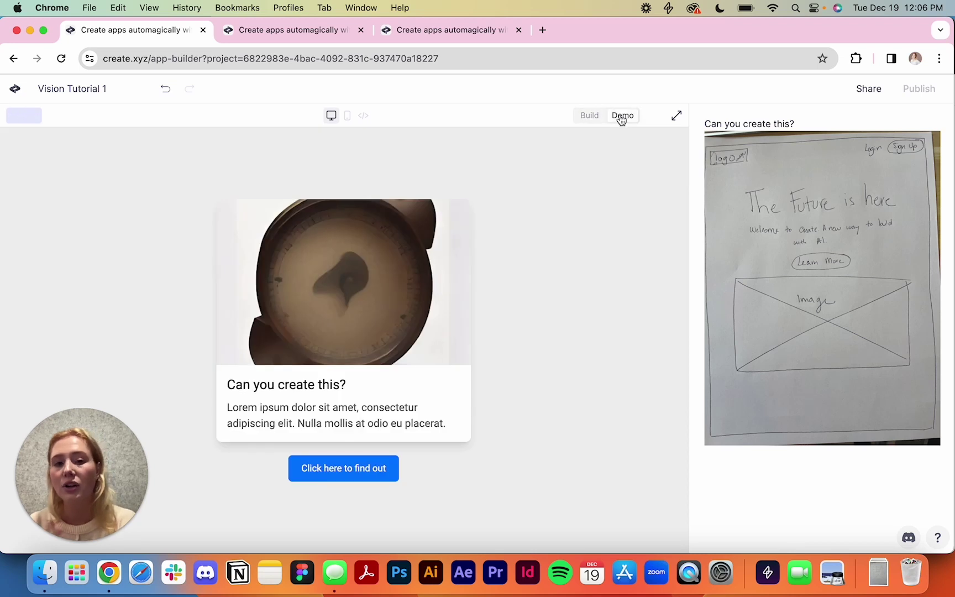
left_click(589, 117)
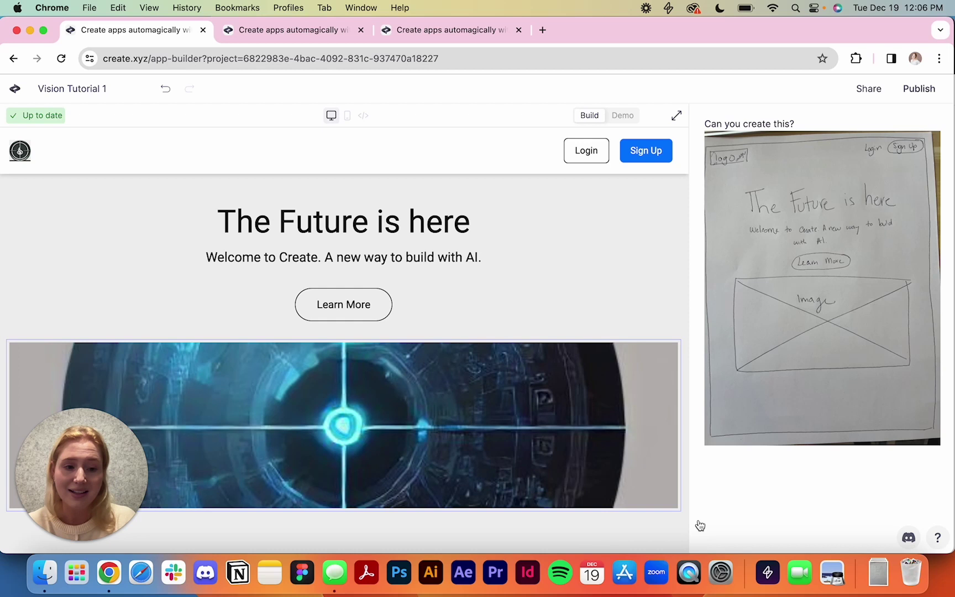
Add the line "Background: white" to the project spec below the sketch image.
left_click(906, 493)
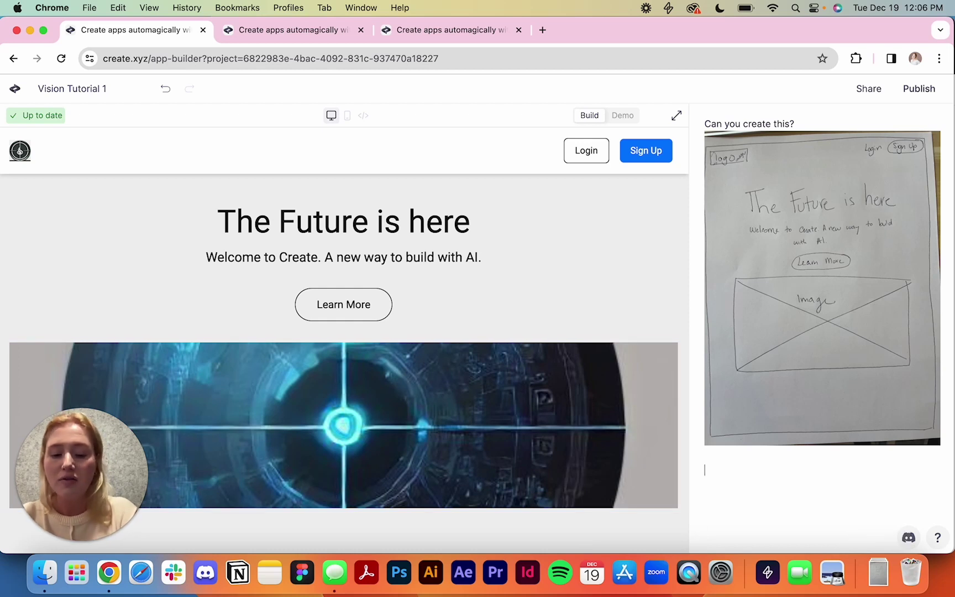
type("Backgrou")
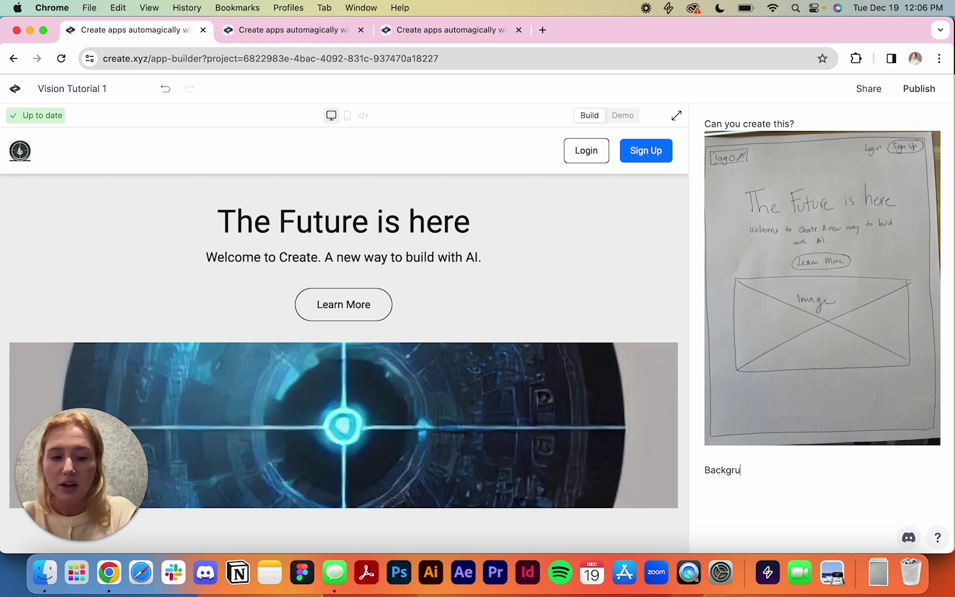
type("nd: whi")
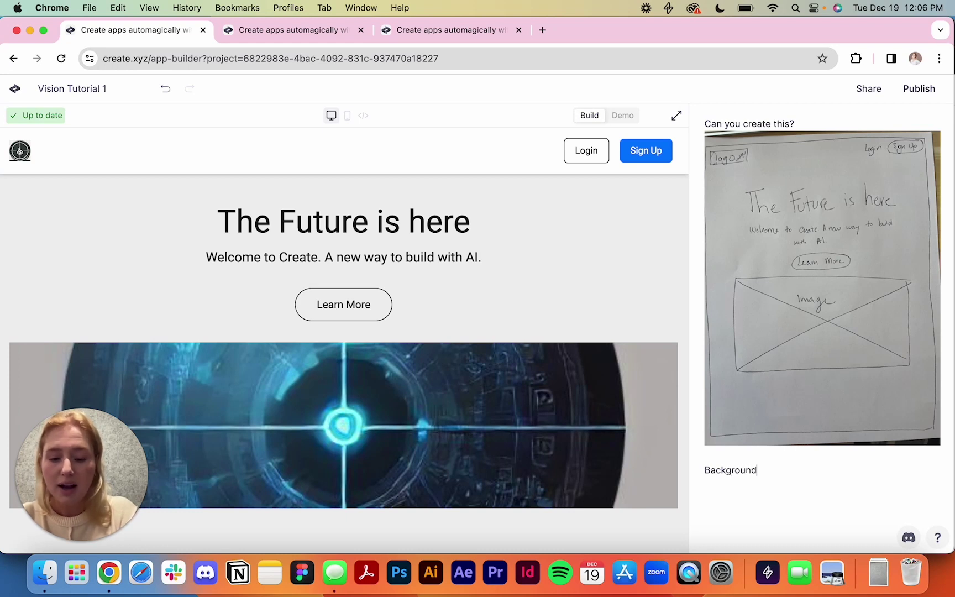
type("te")
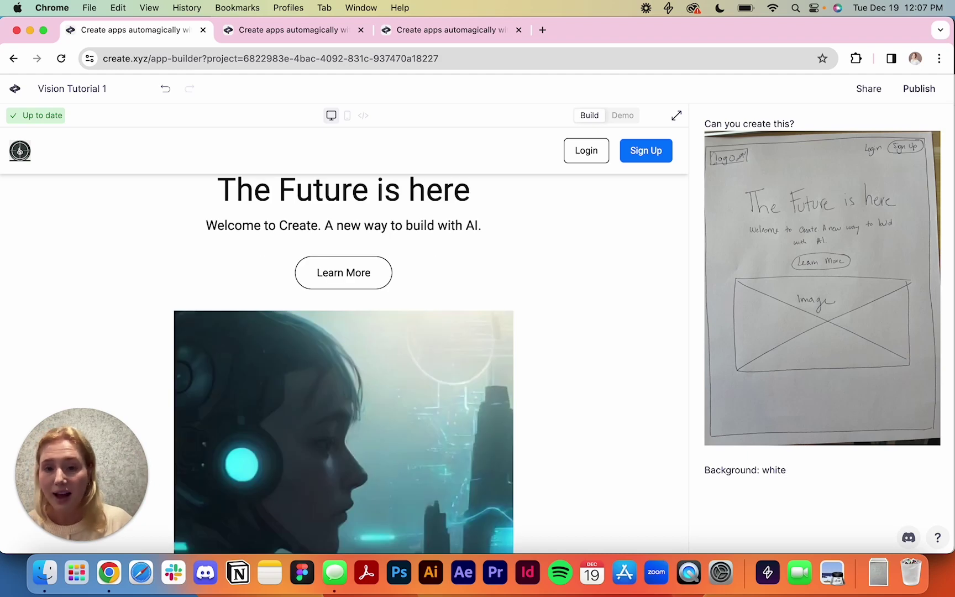
Examine the React code generated for the updated Vision Tutorial 1 page.
left_click(363, 115)
scroll(381, 365, "down", 3)
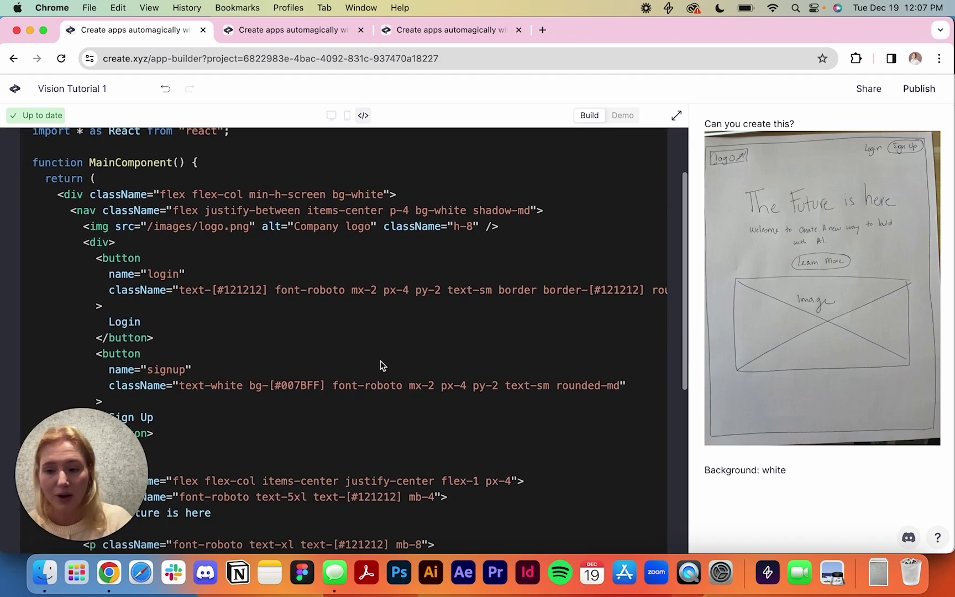
scroll(381, 364, "down", 1)
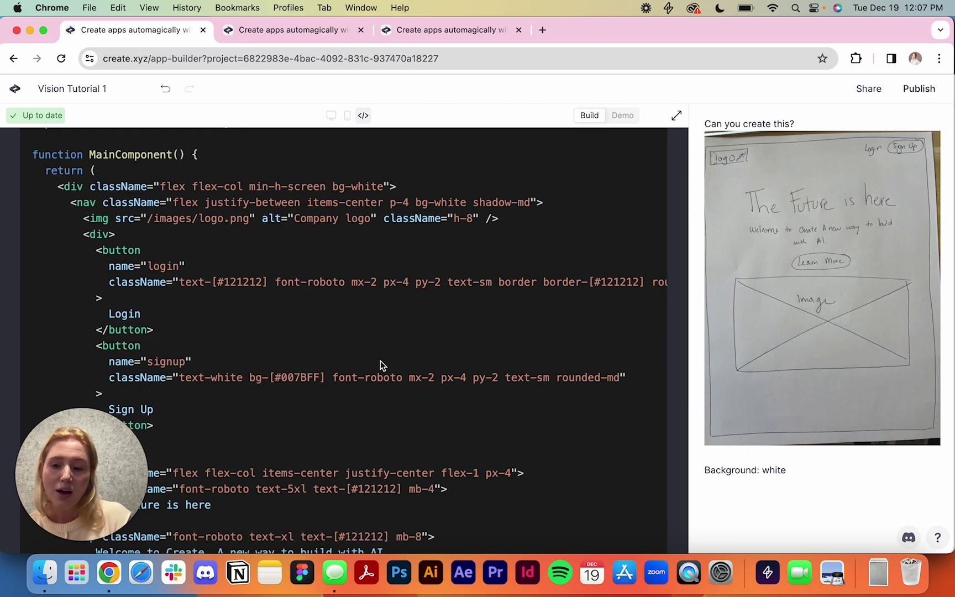
Open the second blank project, then in Finder preview and copy the image "Screenshot 2023-12-19 at 11.38.54 AM".
left_click(289, 30)
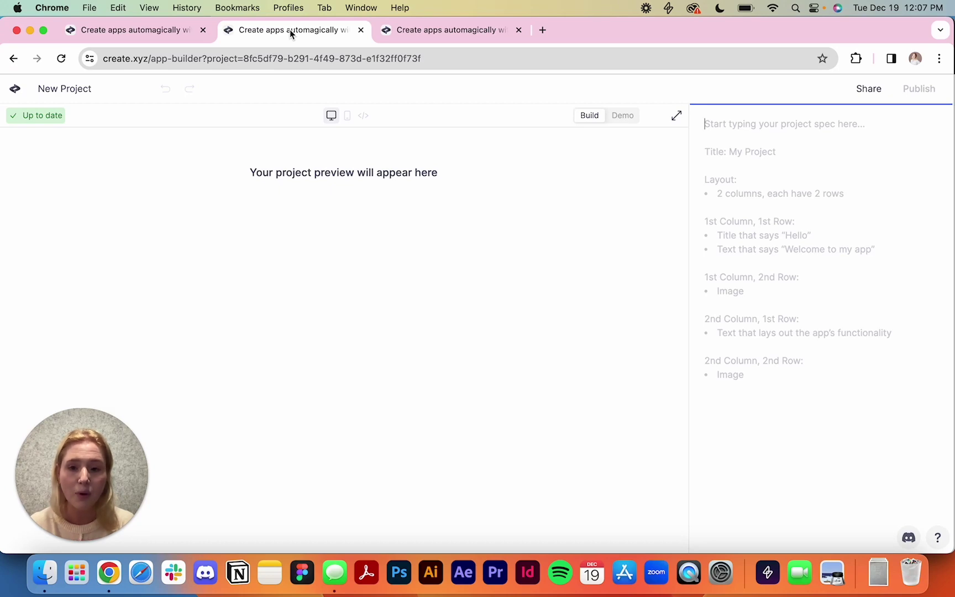
key("ctrl+Up")
left_click(629, 100)
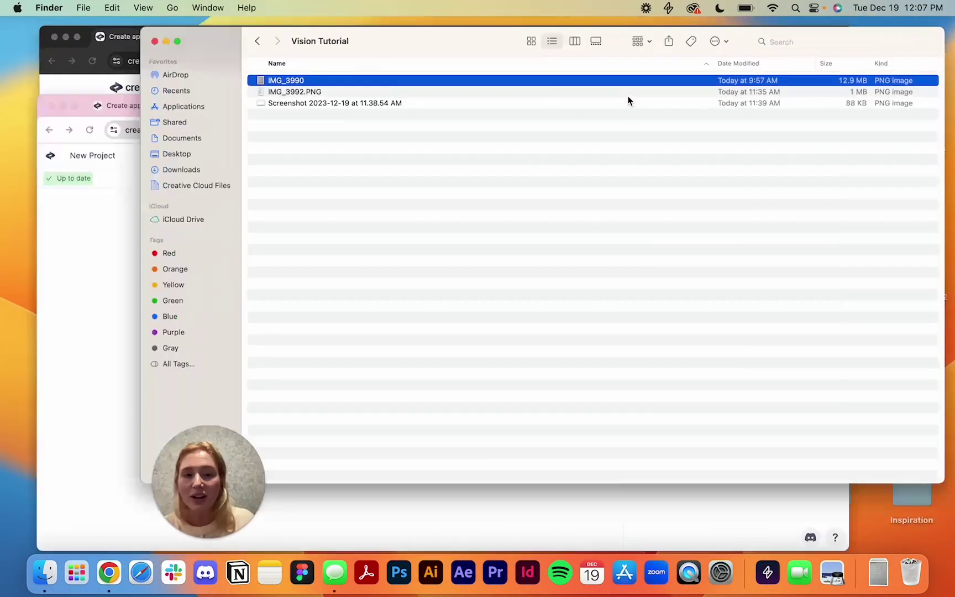
left_click(198, 106)
key("space")
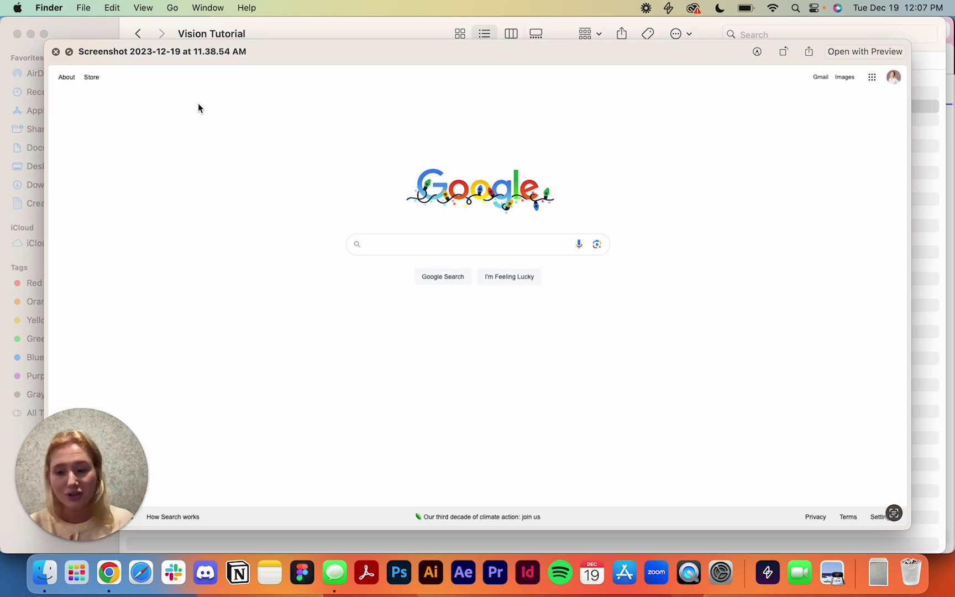
key("space")
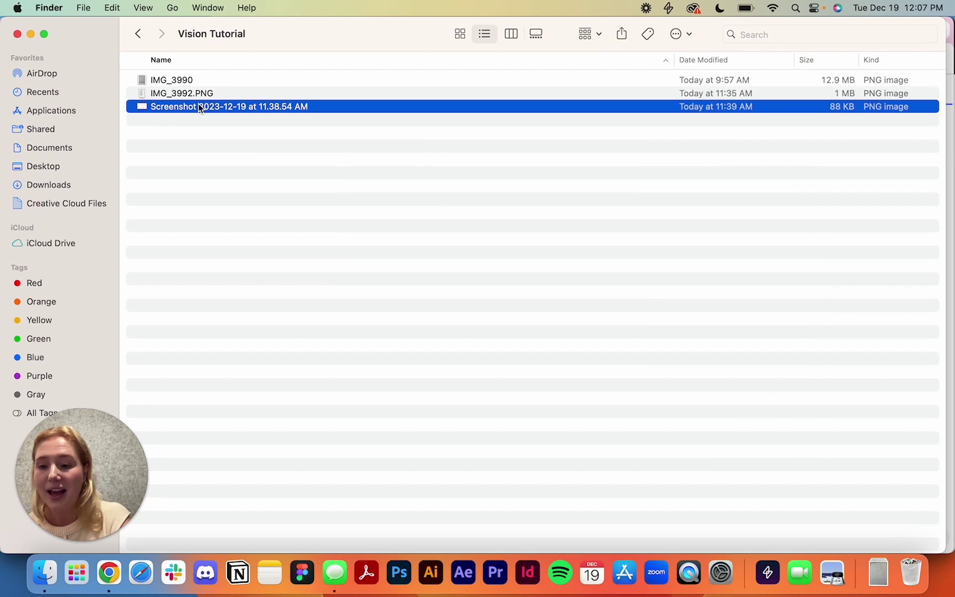
Return to the second blank project in Chrome, enter the spec "Can you create this?" and paste the copied Google homepage screenshot below it.
key("ctrl+Up")
left_click(332, 398)
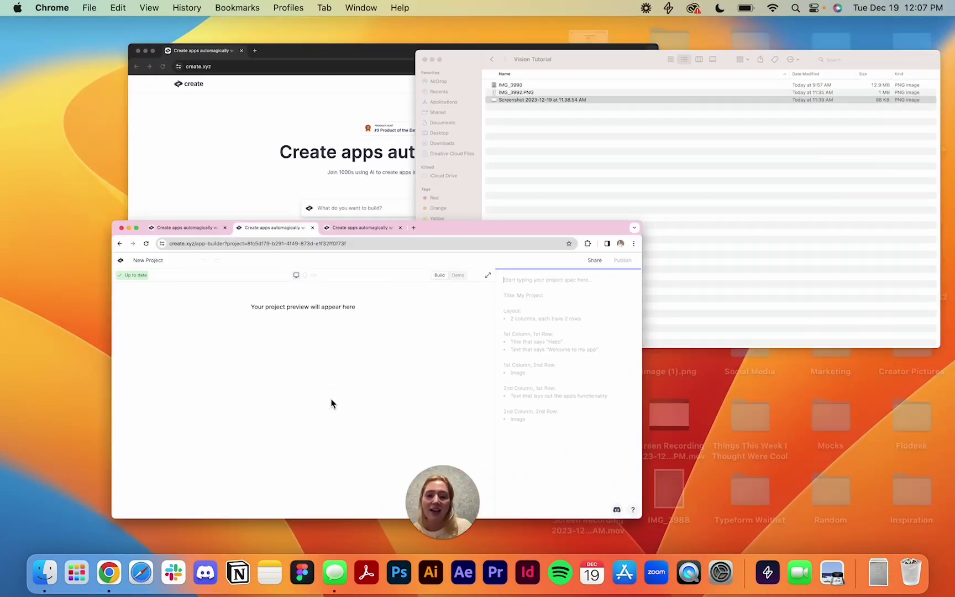
type("Can ")
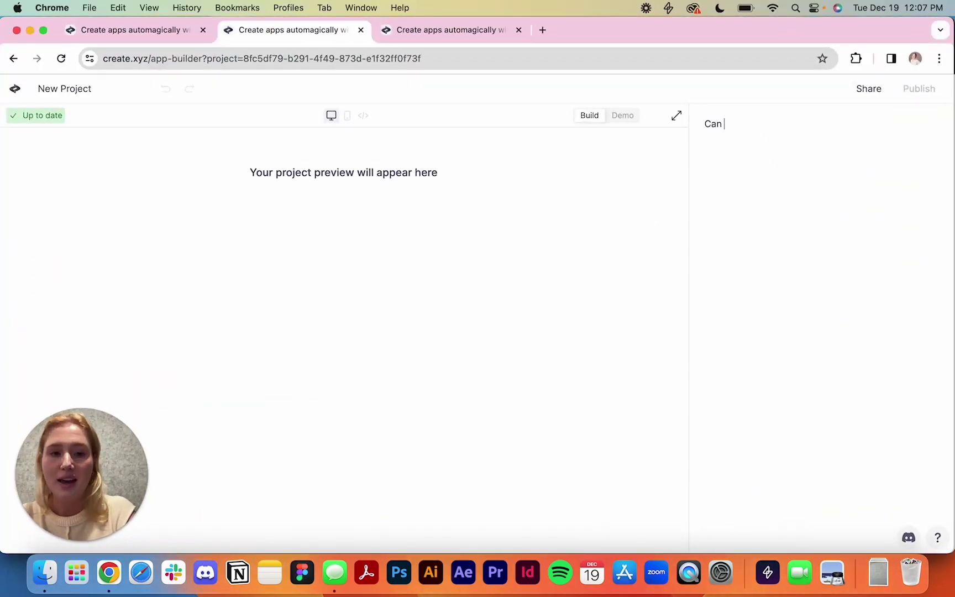
type("you crae")
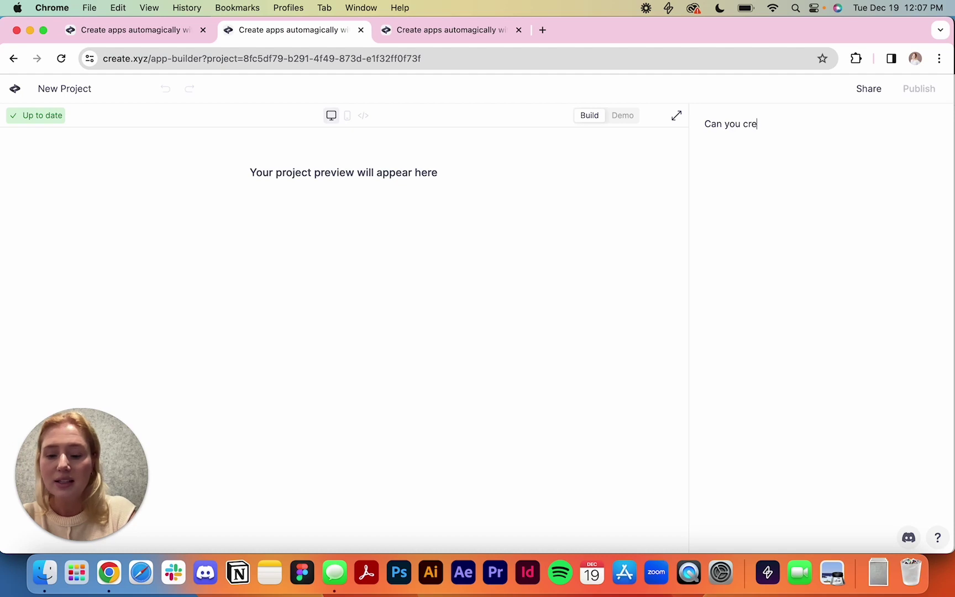
type("ate this")
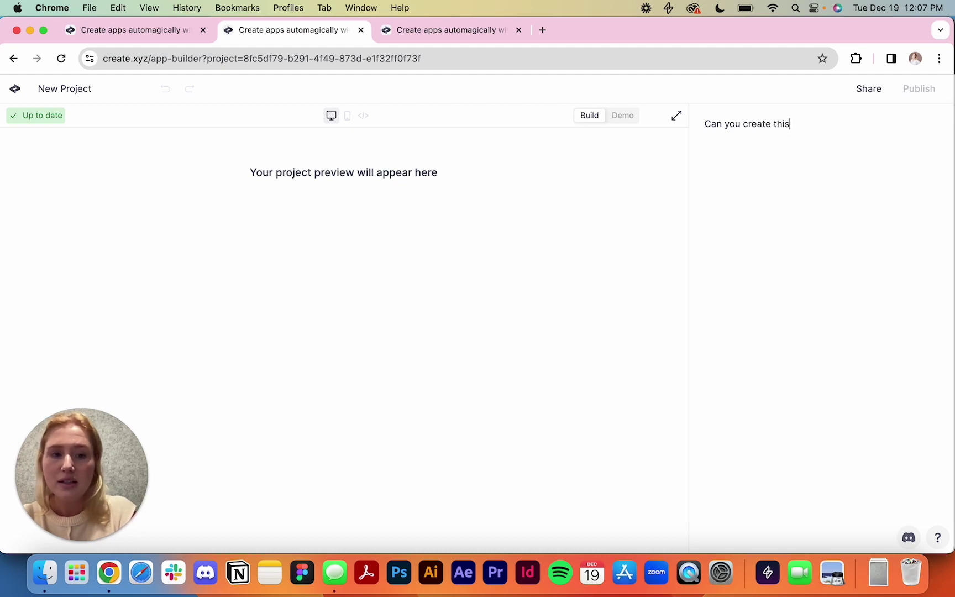
type("?")
key("Return")
key("super+v")
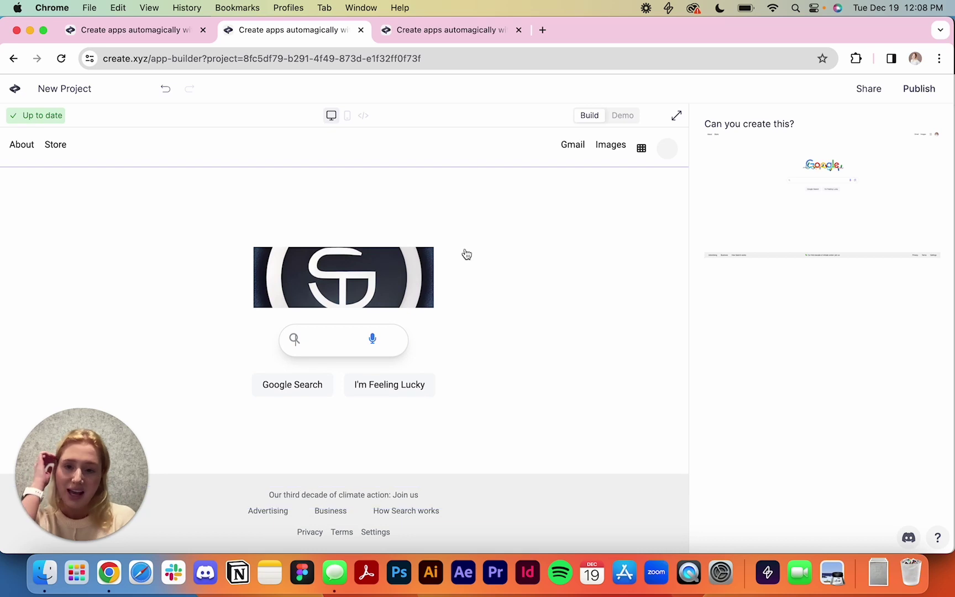
Examine the React code generated for the Google homepage copy and return to its desktop preview.
left_click(362, 117)
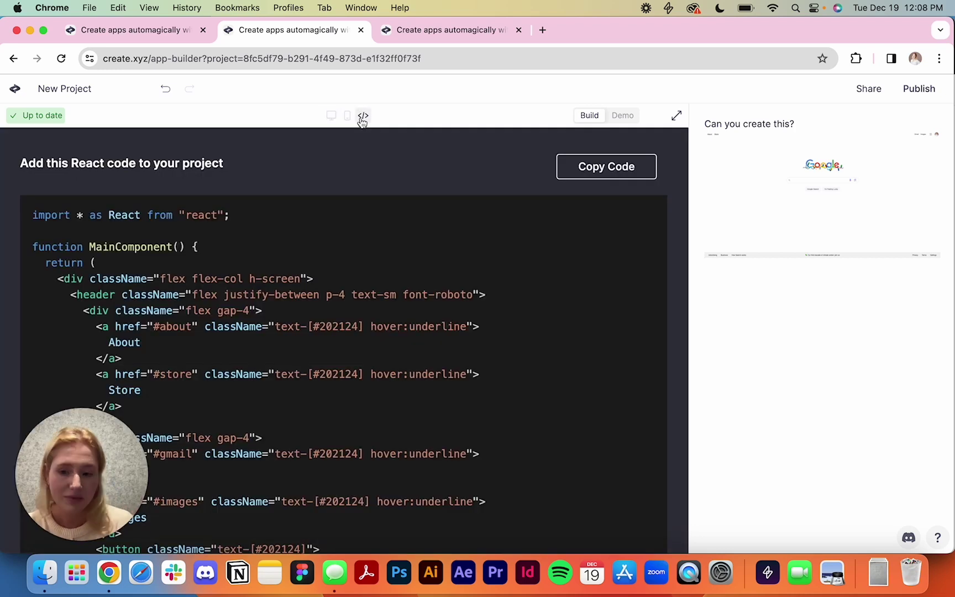
left_click(330, 116)
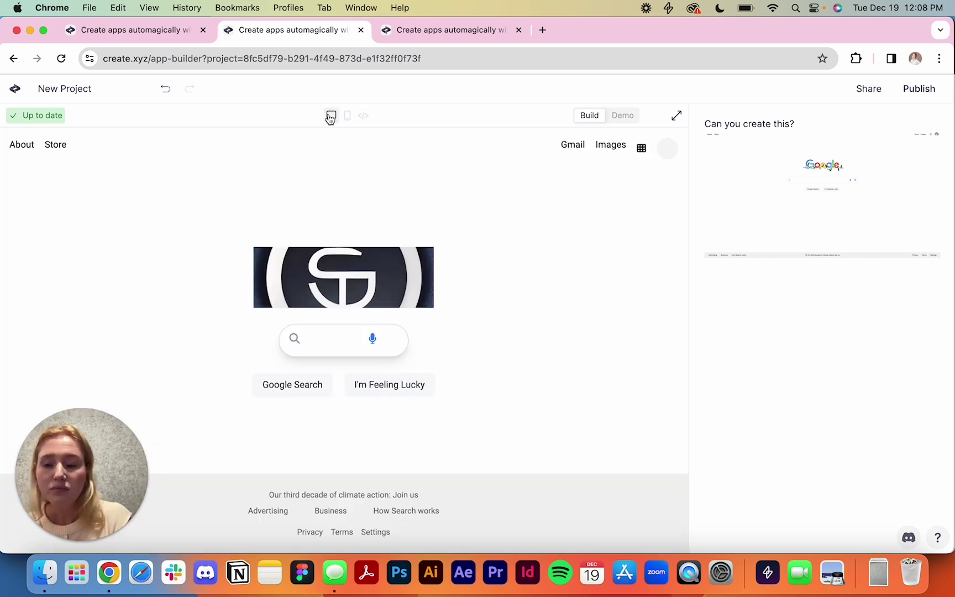
Open the third blank project, and in Finder preview and copy the text-message screenshot "IMG_3992.PNG".
left_click(451, 31)
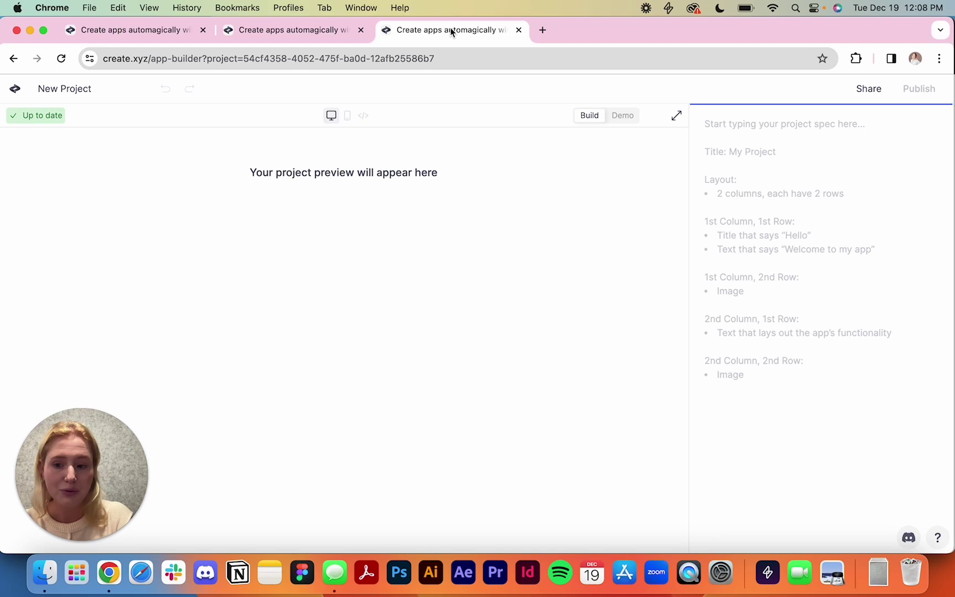
key("ctrl+Up")
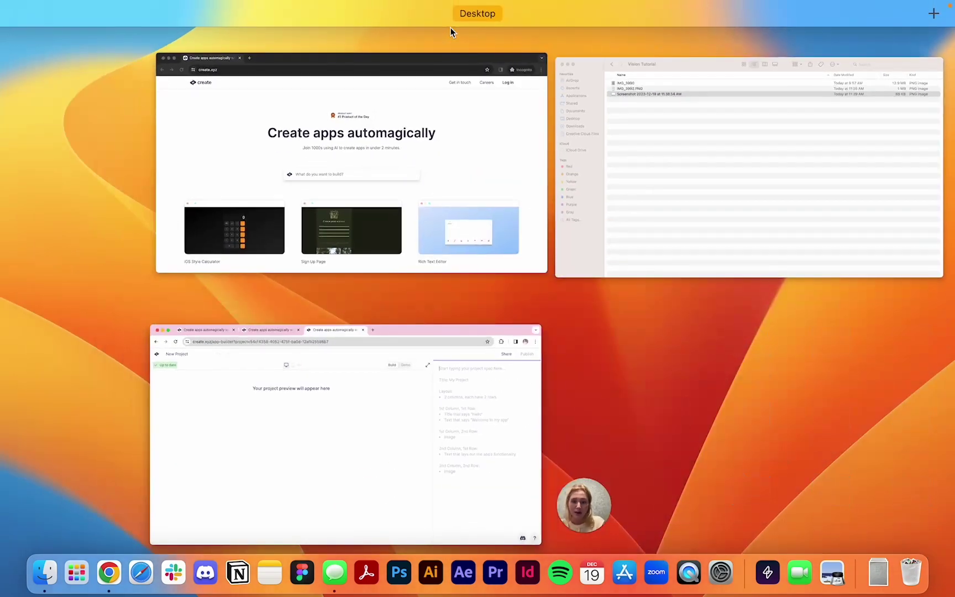
left_click(608, 89)
left_click(179, 92)
key("space")
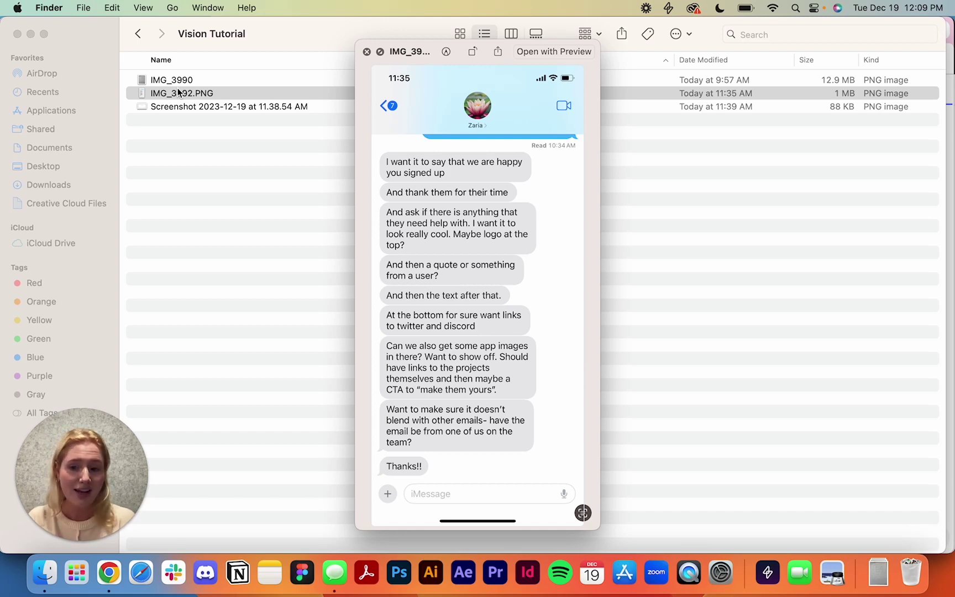
key("space")
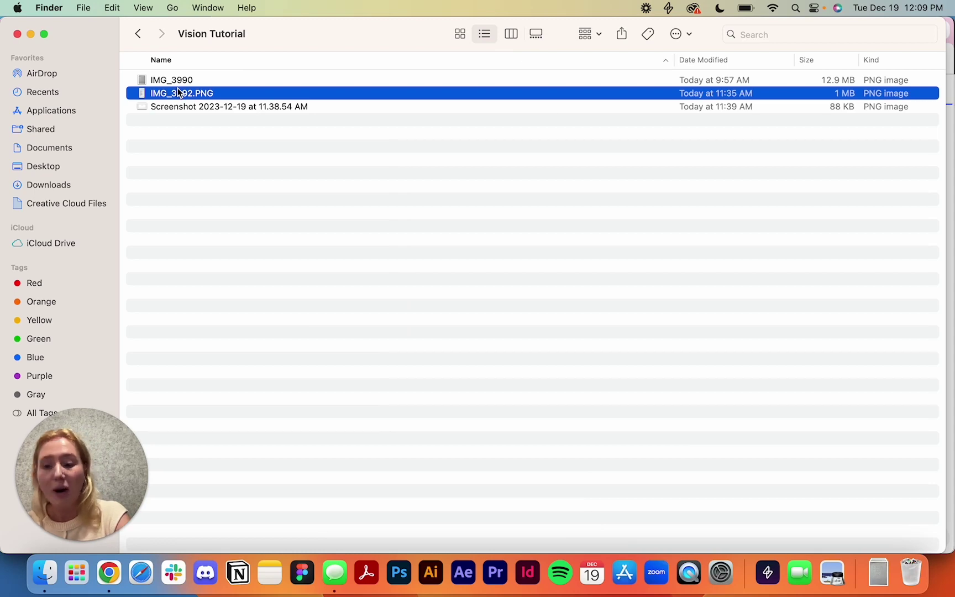
Return to the third blank project in Chrome, enter the spec "Can you help me create this email?" and paste the copied screenshot below it.
key("ctrl+Up")
left_click(418, 339)
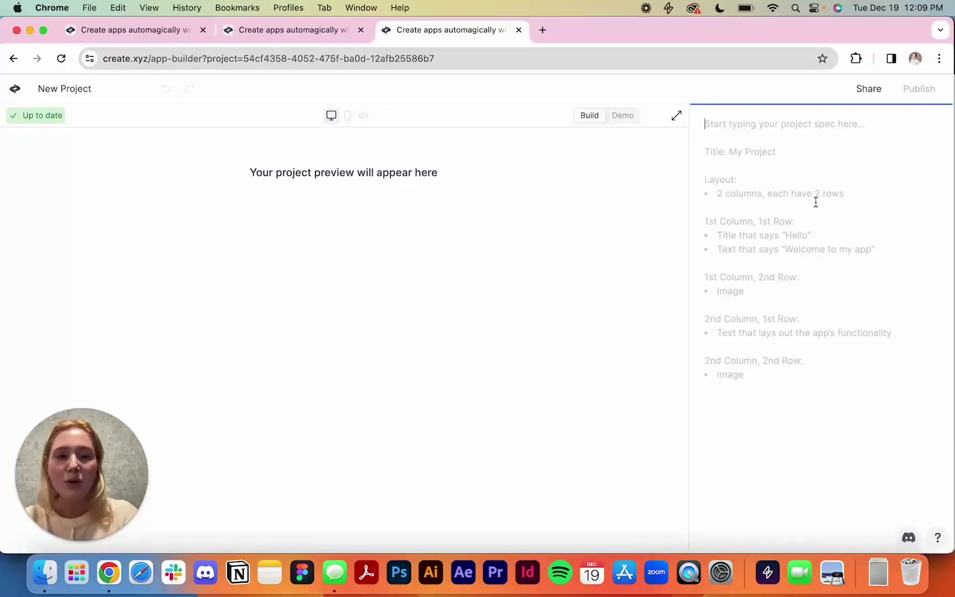
left_click(788, 176)
type("Can you g")
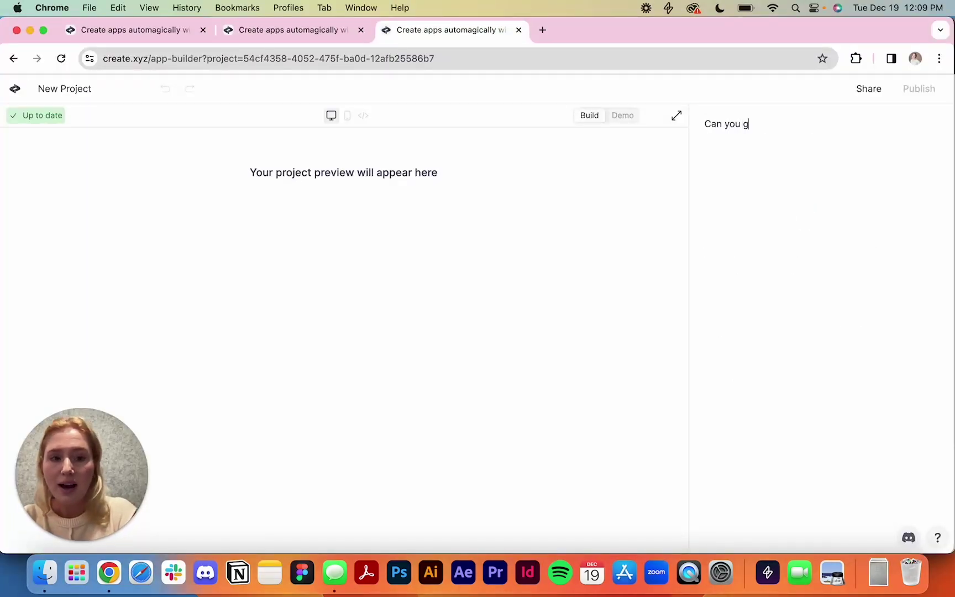
key("BackSpace")
type("help me ")
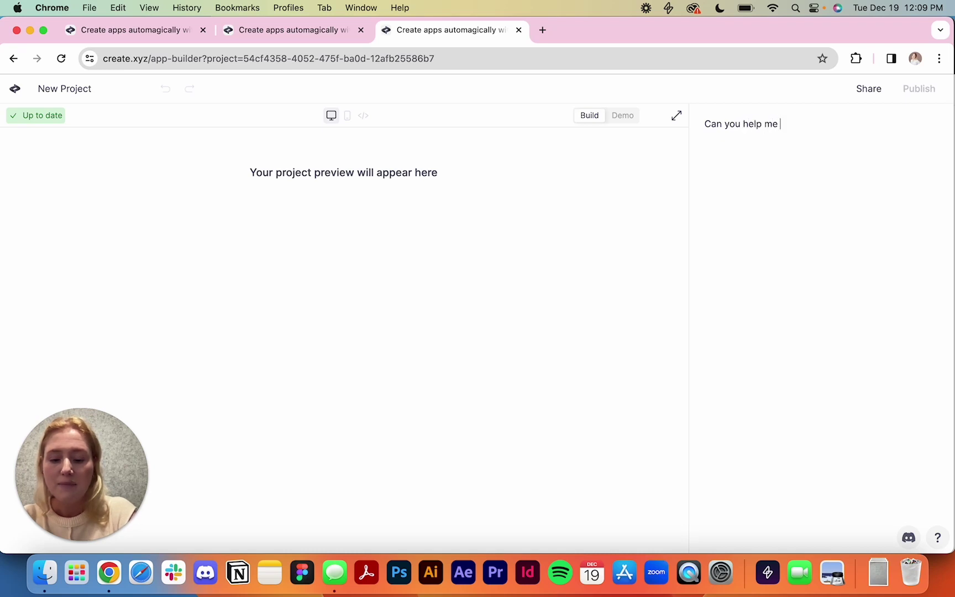
type("create this e")
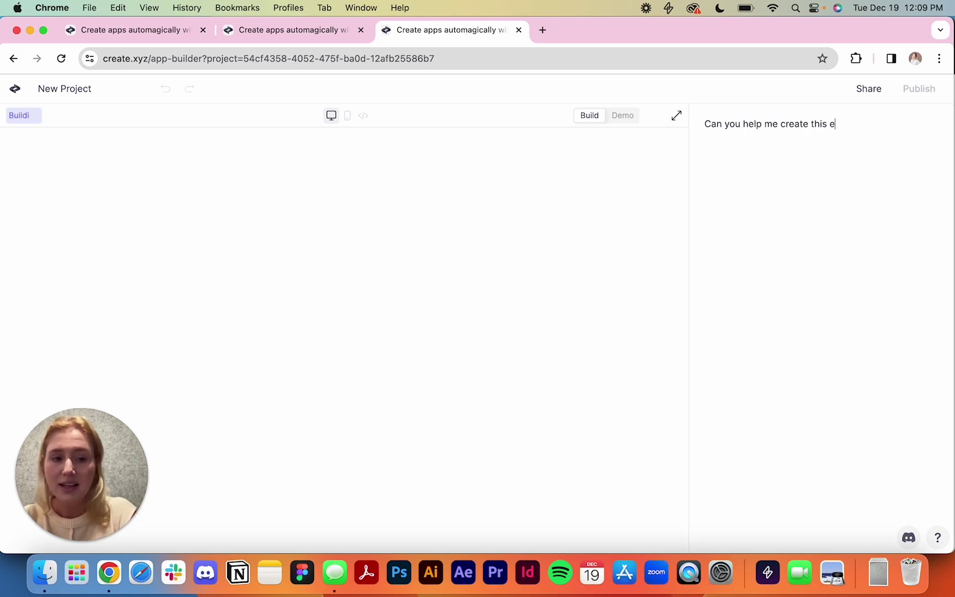
type("mail?")
key("Return")
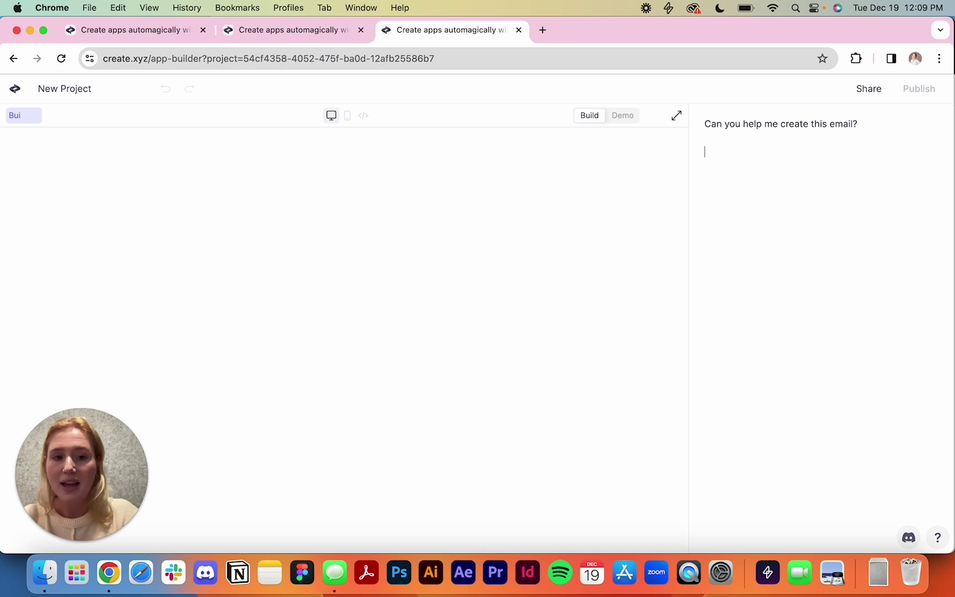
key("super+v")
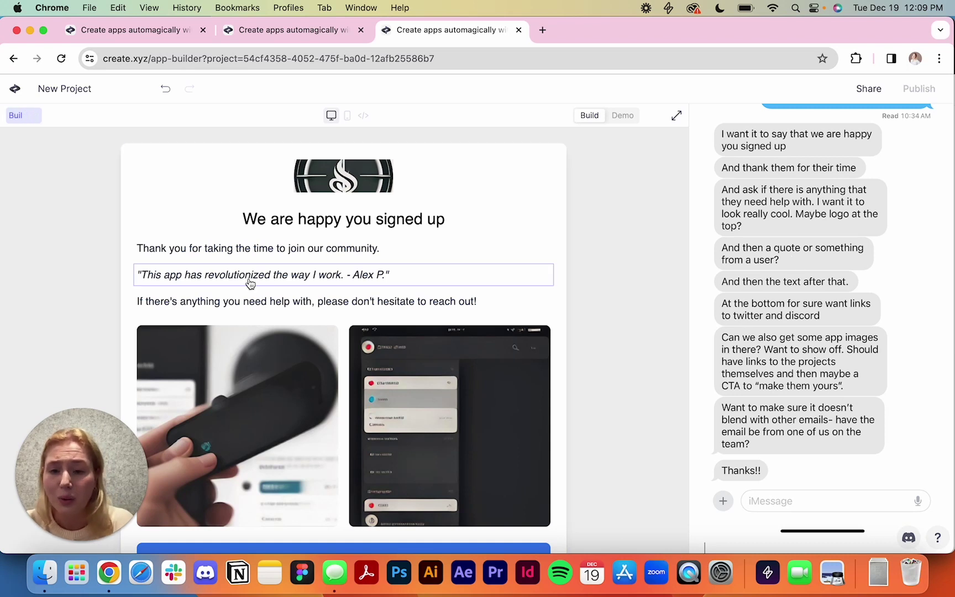
Examine the generated email from its heading down to the social links and sign-off.
scroll(369, 303, "down", 4)
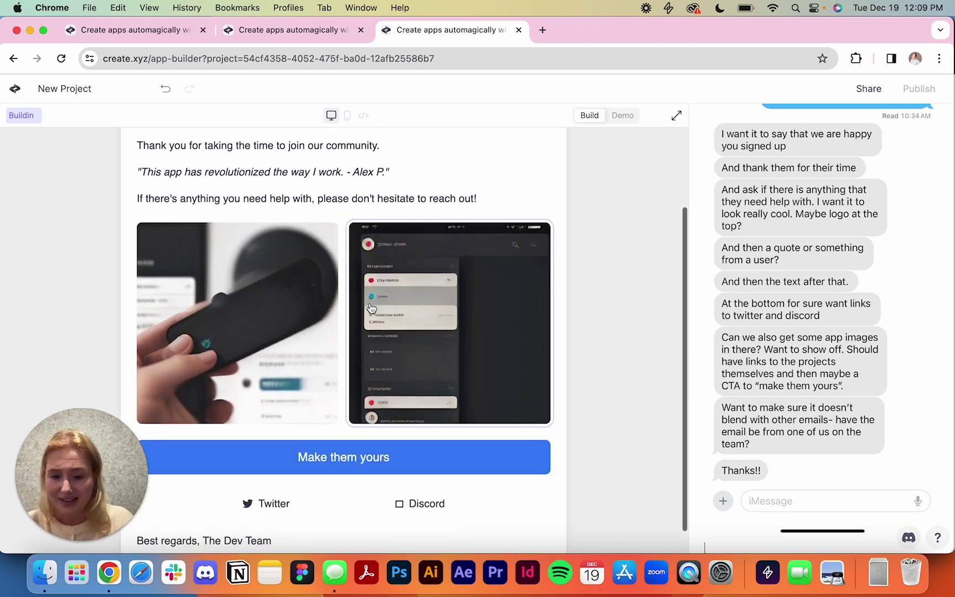
scroll(371, 392, "down", 1)
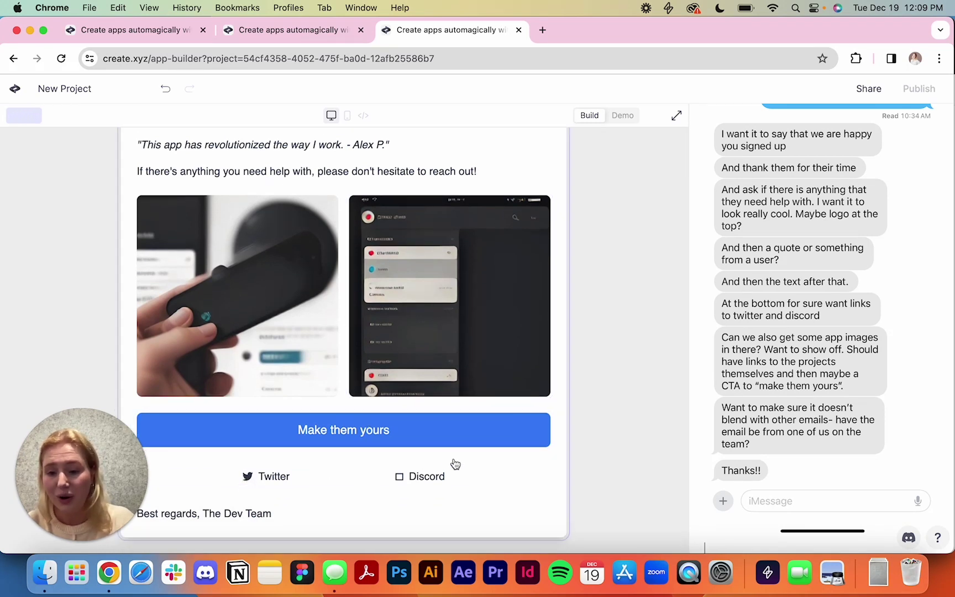
scroll(487, 398, "up", 5)
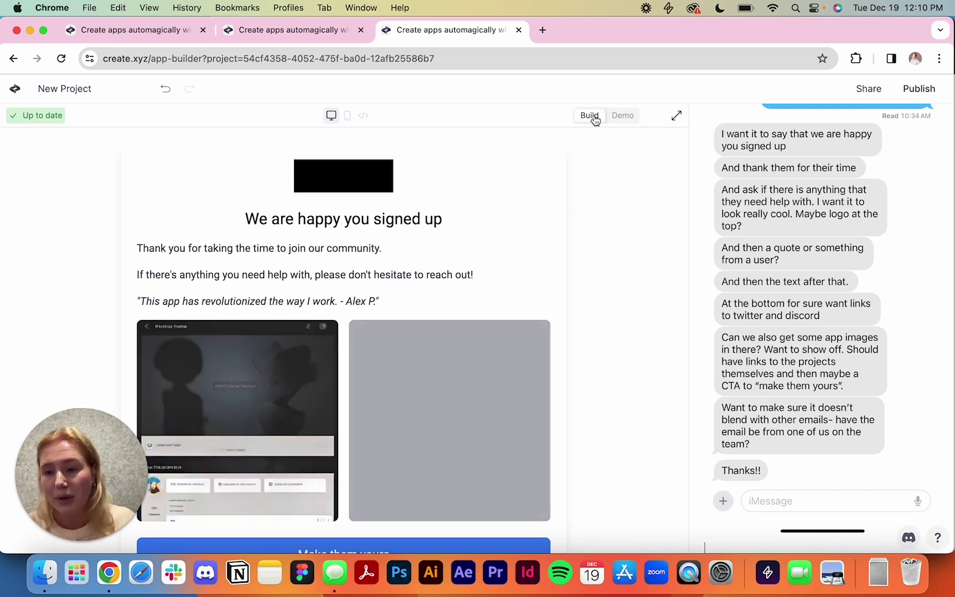
Try to replace the email heading "We are happy you signed up" with "Hello!" directly in the preview.
left_click(418, 220)
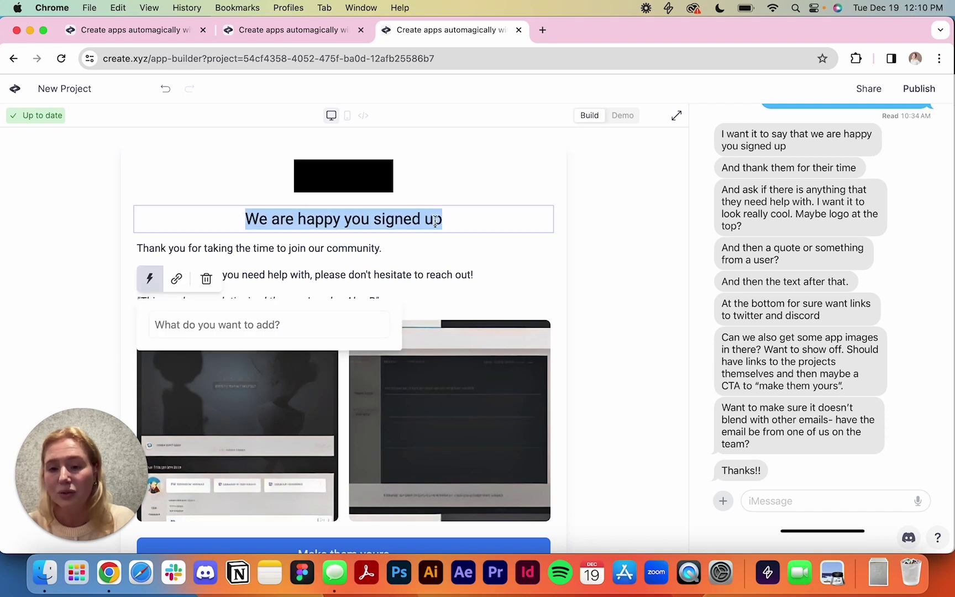
type("jhkjashkja")
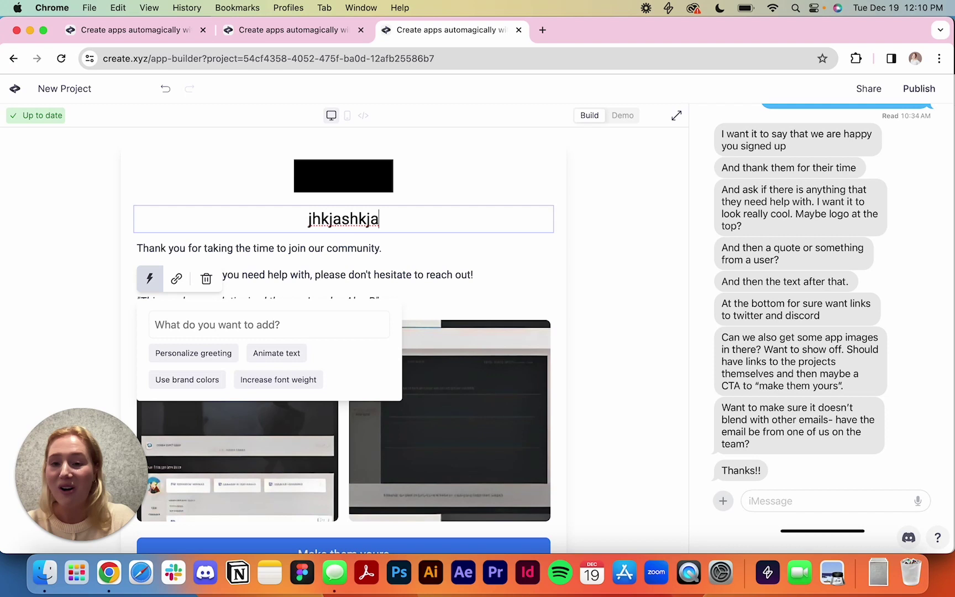
key("BackSpace")
key("BackSpace")
key("BackSpace")
key("BackSpace")
key("BackSpace")
key("BackSpace")
key("BackSpace")
key("BackSpace")
key("BackSpace")
key("BackSpace")
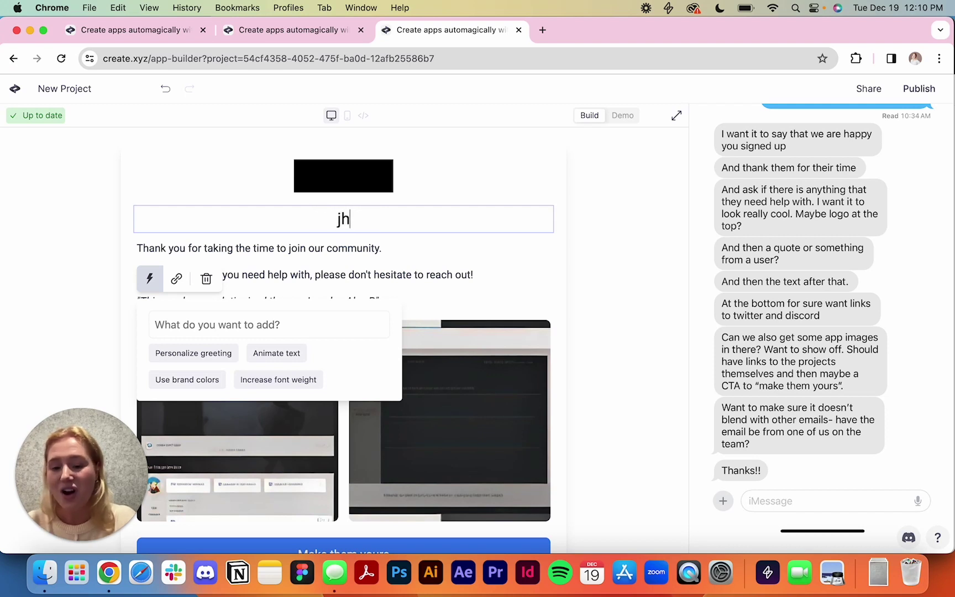
type("Hello!")
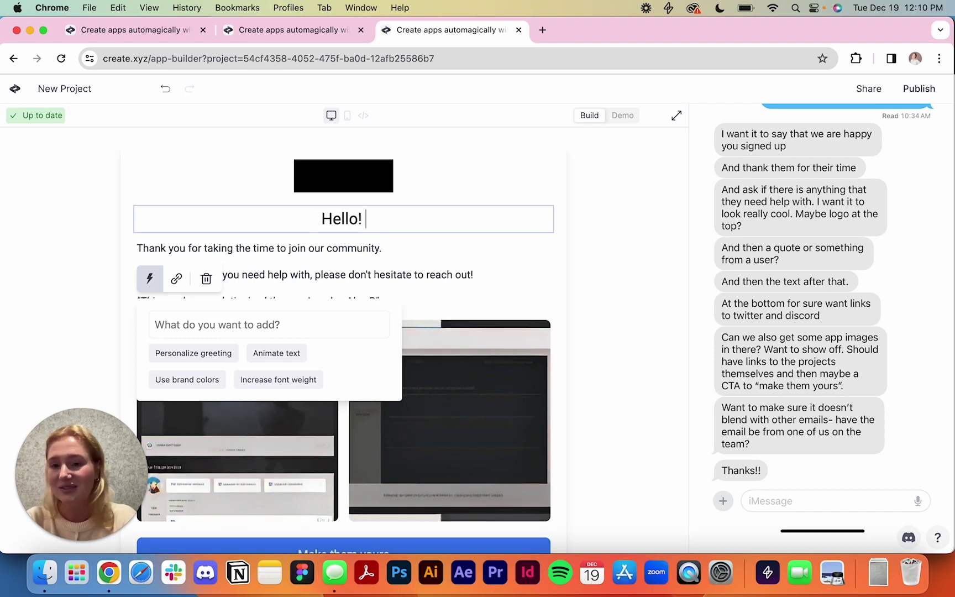
left_click(607, 258)
Select the first app image in the email and open its image upload option.
left_click(220, 408)
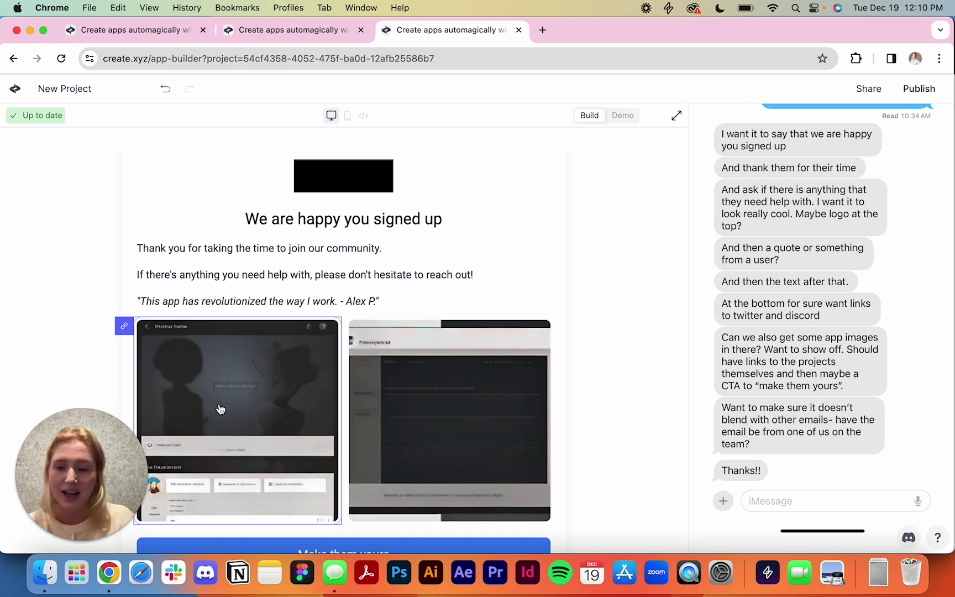
left_click(219, 409)
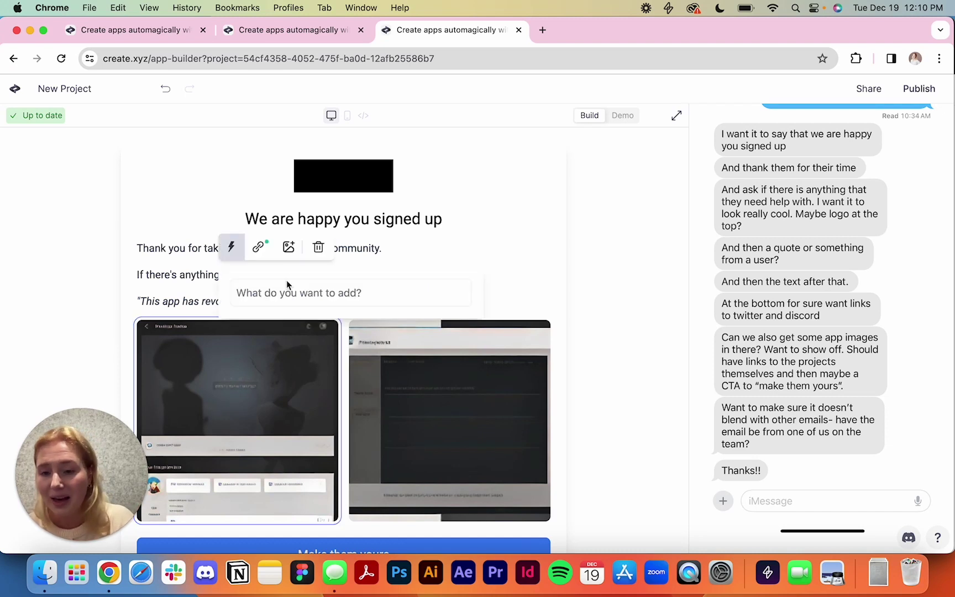
left_click(288, 247)
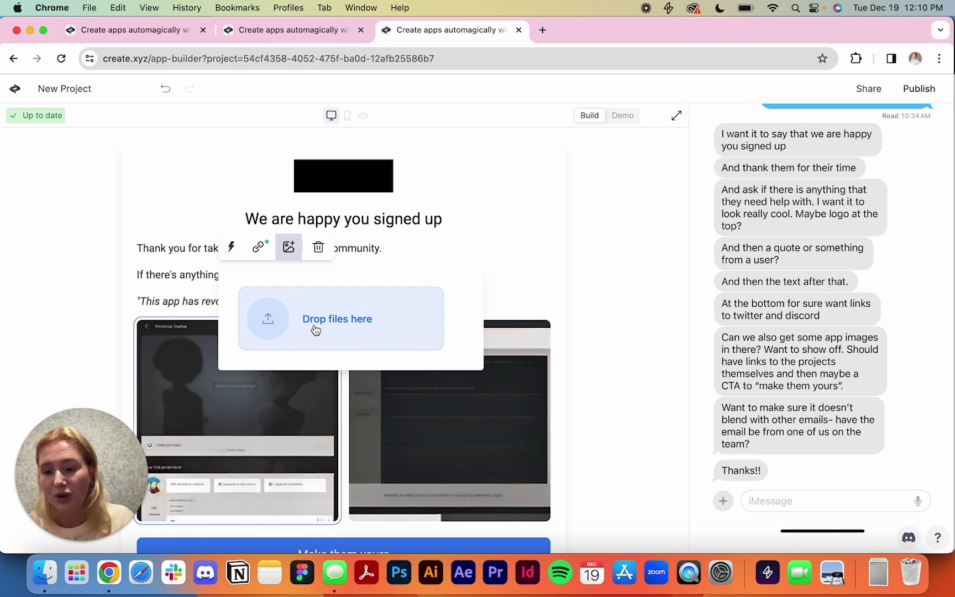